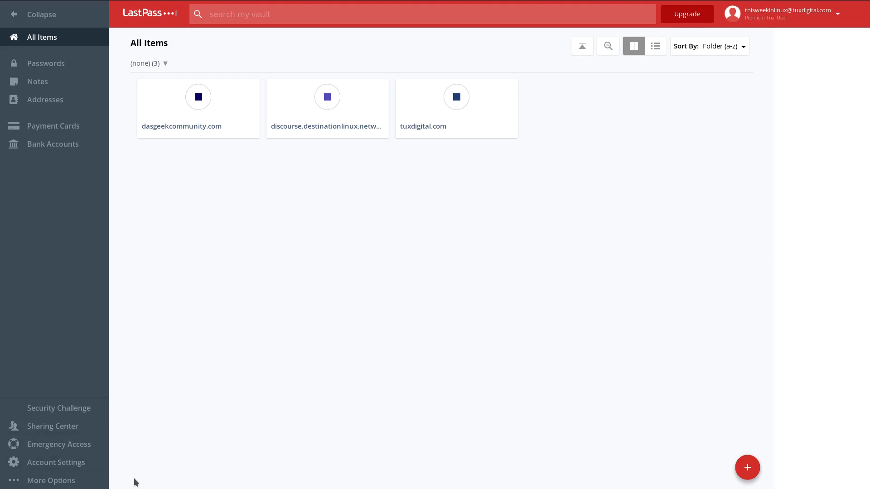
# Export the LastPass vault from the advanced options, select all of the exported CSV text, and switch windows
pyautogui.click(85, 483)
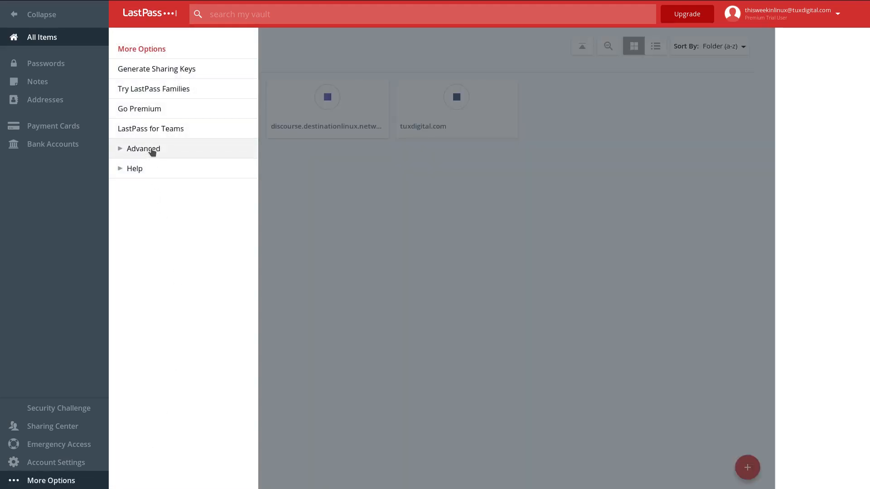
pyautogui.click(152, 150)
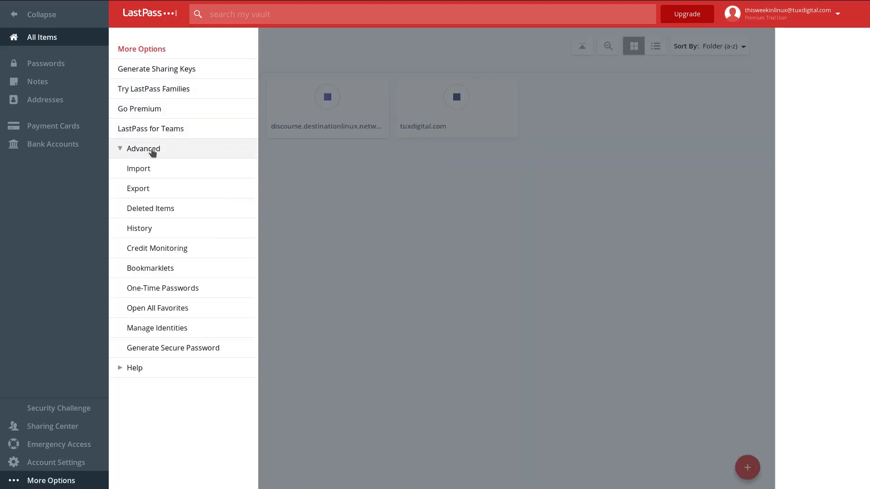
pyautogui.click(146, 189)
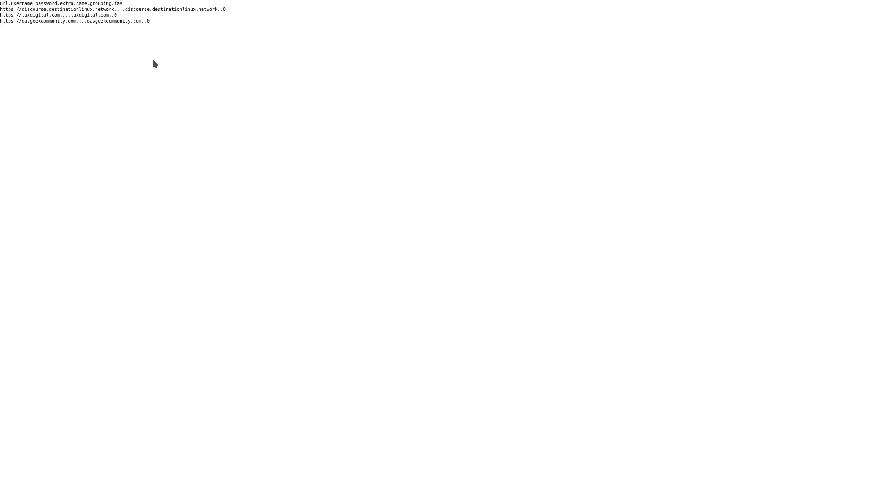
pyautogui.hotkey('ctrl', 'a')
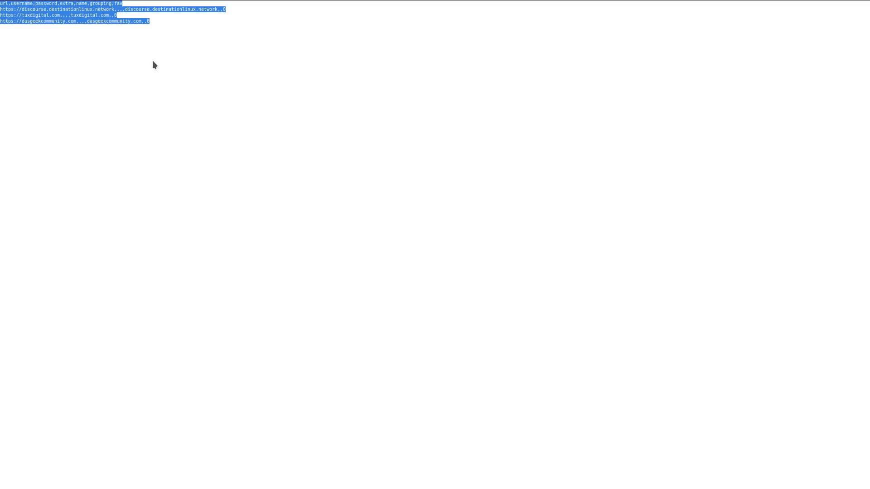
pyautogui.hotkey('alt', 'Tab')
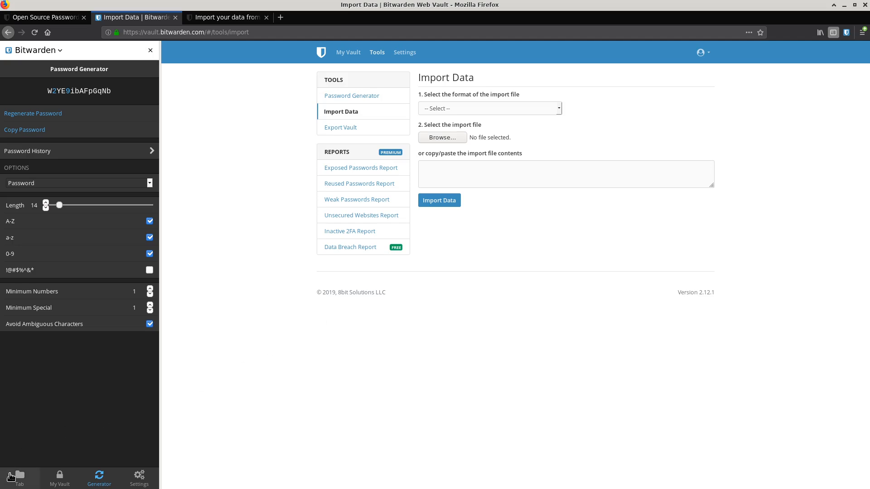
# Open the new login form for the current website in Bitwarden and leave it without saving
pyautogui.click(22, 478)
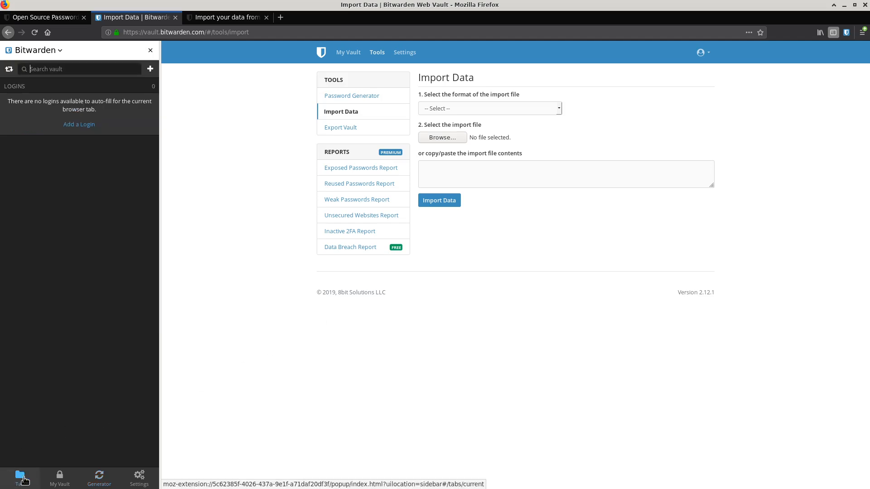
pyautogui.click(82, 125)
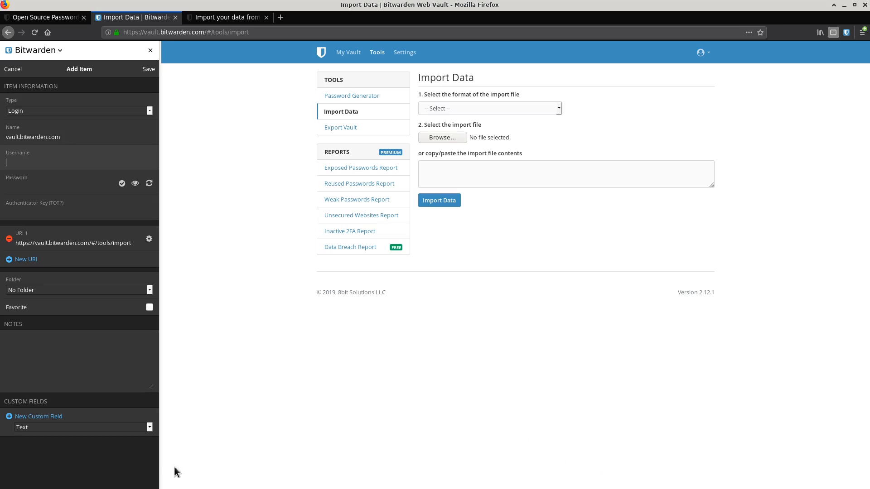
pyautogui.click(13, 69)
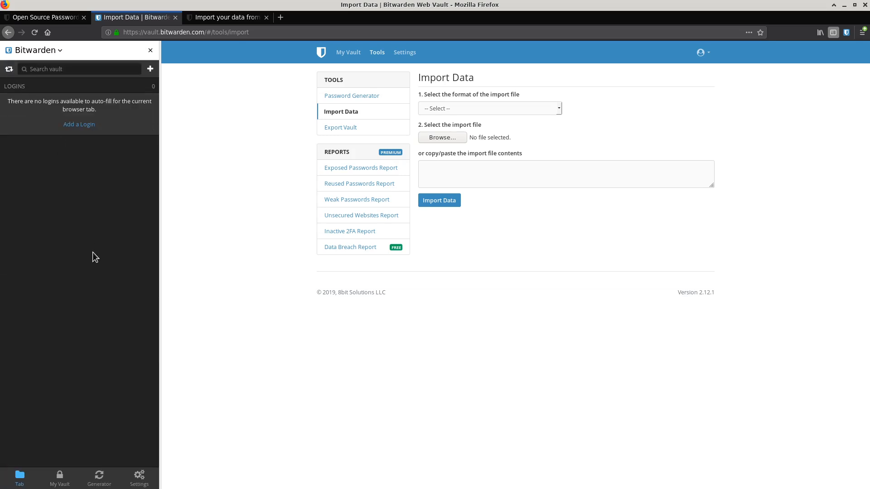
# Open the password generator in the Bitwarden sidebar and regenerate the password
pyautogui.click(98, 480)
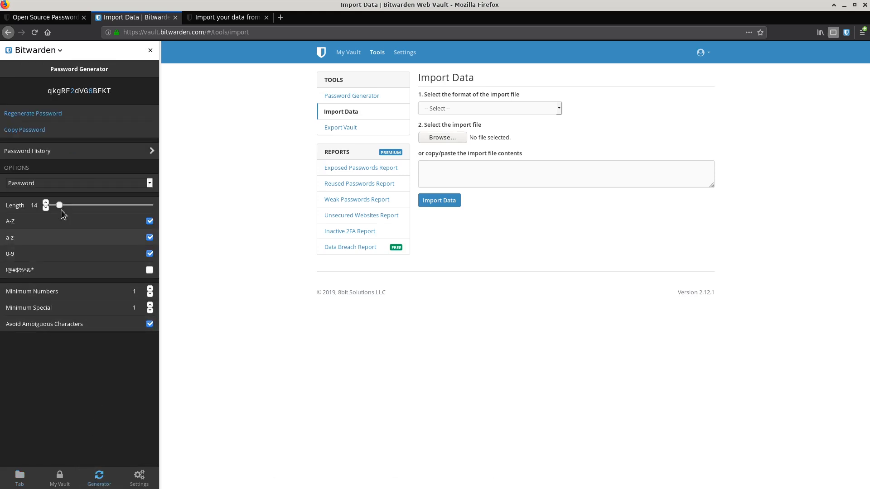
pyautogui.click(61, 118)
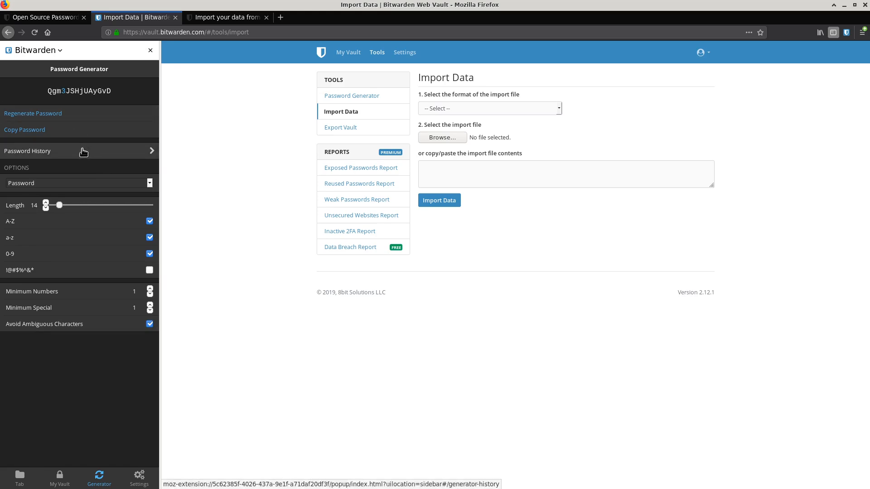
# Preview the generator's Passphrase type and return it to the Password type
pyautogui.click(76, 183)
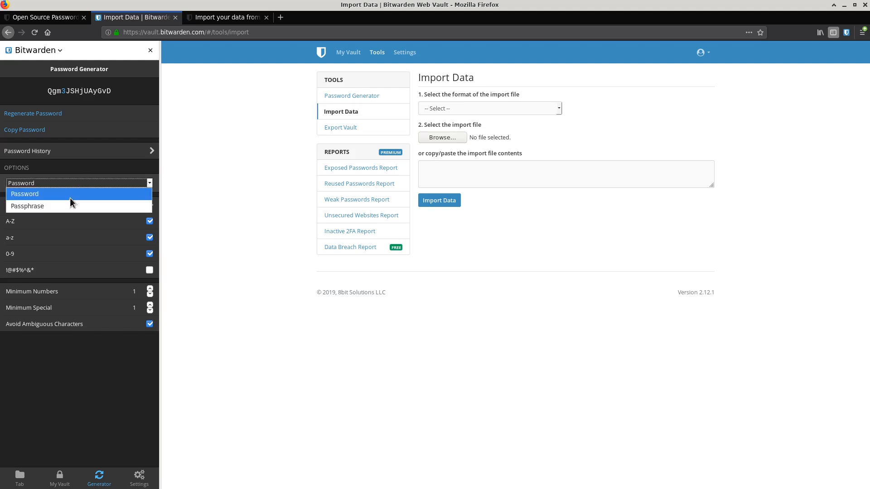
pyautogui.click(70, 206)
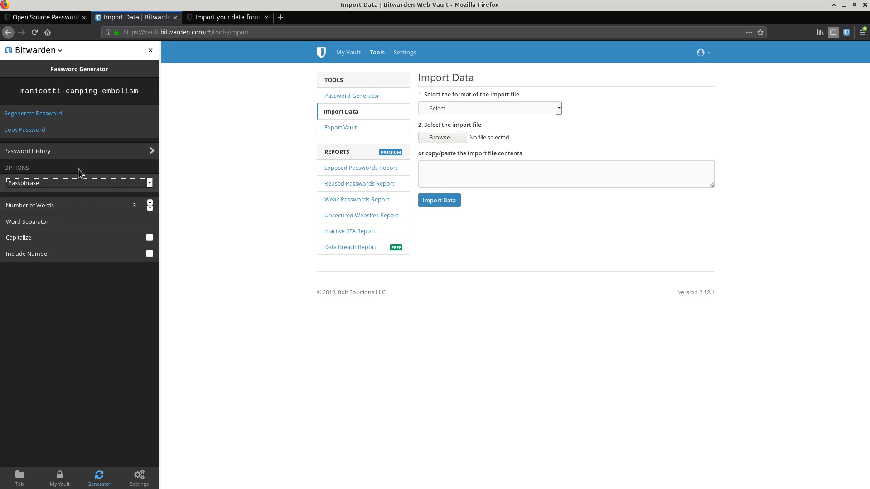
pyautogui.click(78, 182)
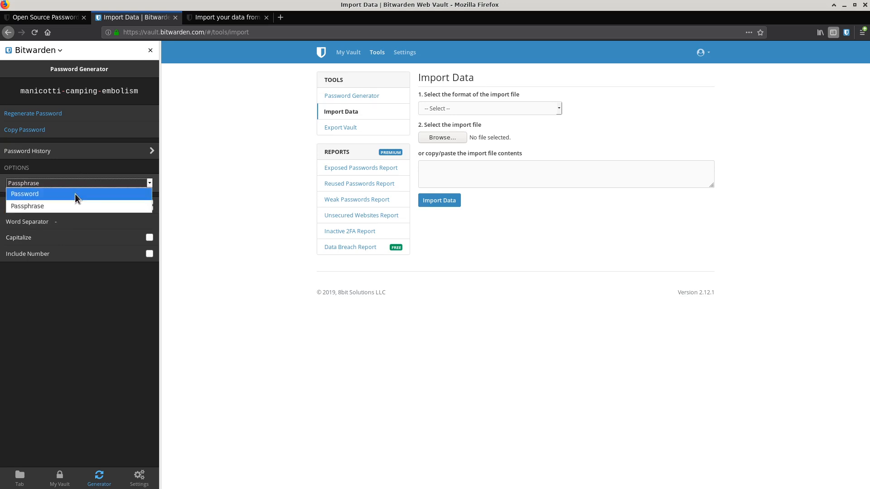
pyautogui.click(75, 194)
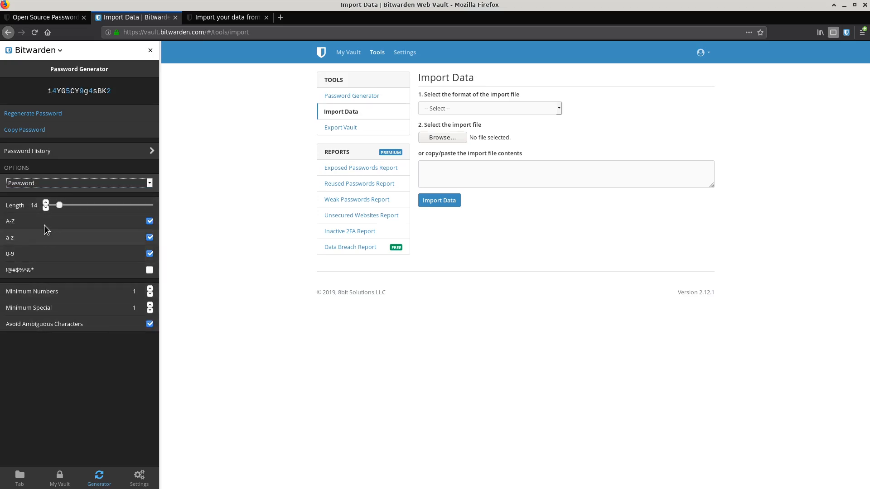
# Try generated password lengths of 128, 32 and 18 characters and regenerate the password
pyautogui.click(59, 205)
pyautogui.moveTo(59, 205); pyautogui.dragTo(171, 224)
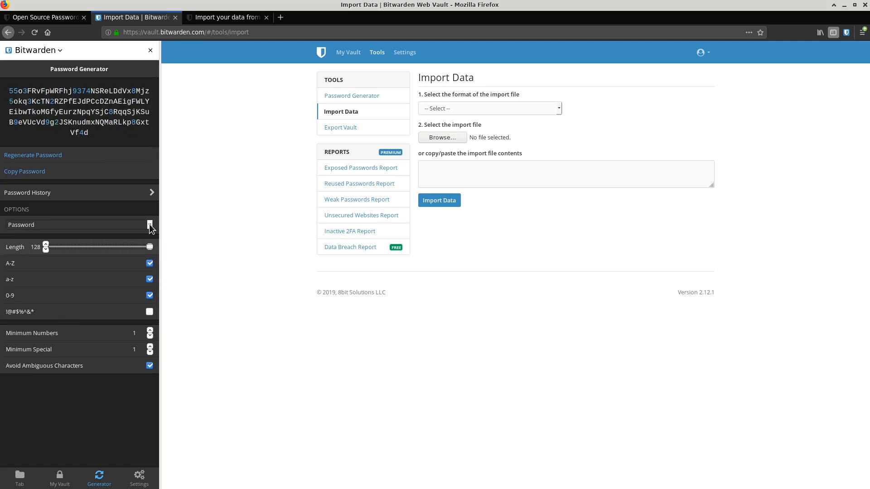
pyautogui.moveTo(176, 226); pyautogui.dragTo(73, 227)
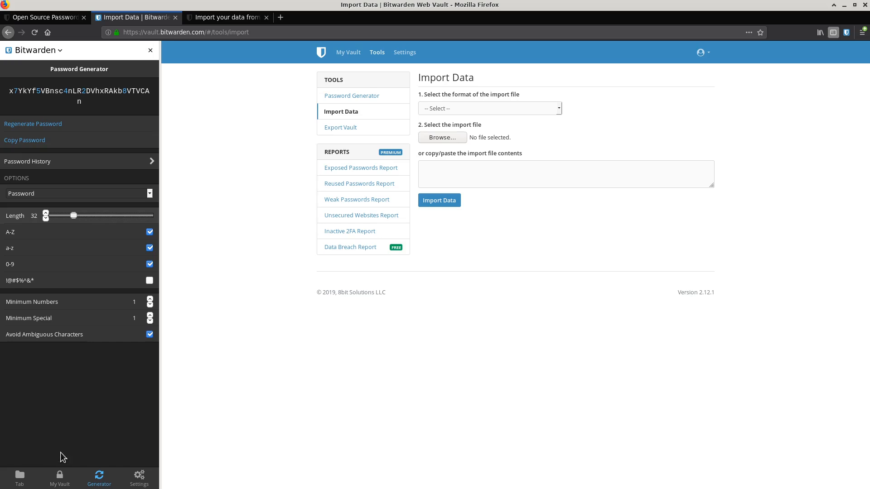
pyautogui.click(64, 214)
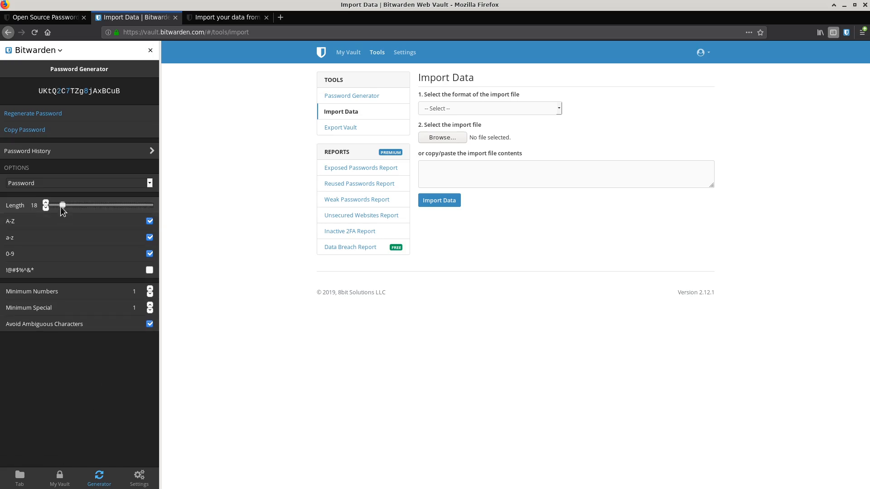
pyautogui.click(46, 208)
pyautogui.click(71, 112)
# Set the generated password's length to 42 characters, regenerate it, and include the special characters !@#$%^&*
pyautogui.moveTo(60, 204); pyautogui.dragTo(81, 213)
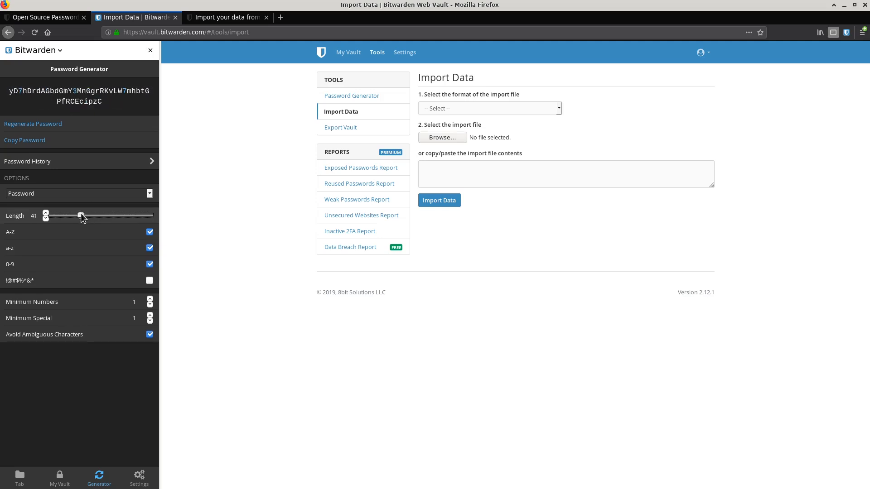
pyautogui.click(45, 211)
pyautogui.click(58, 123)
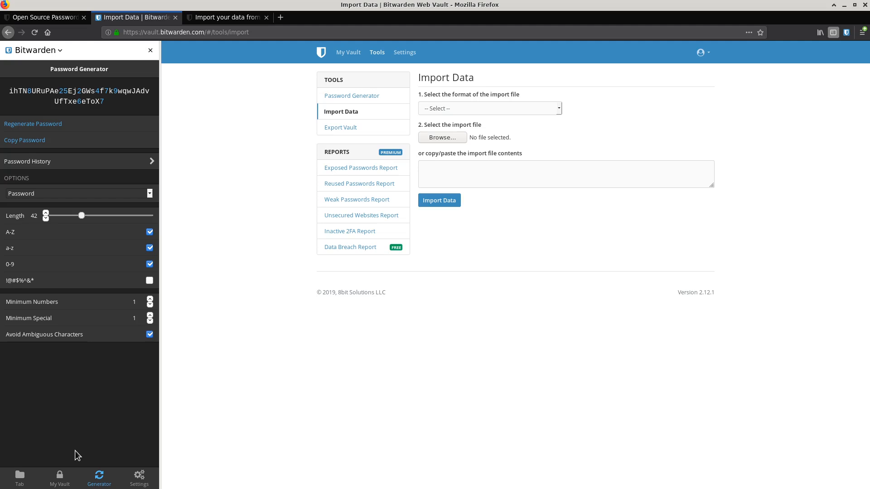
pyautogui.click(149, 283)
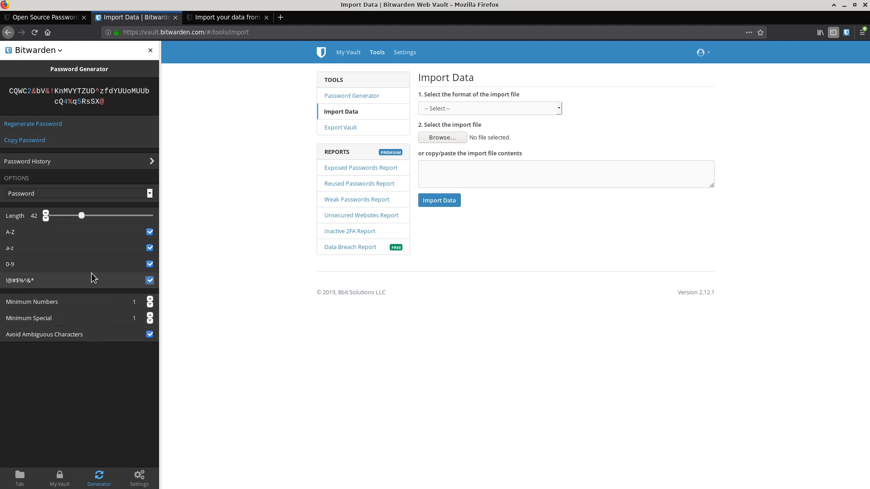
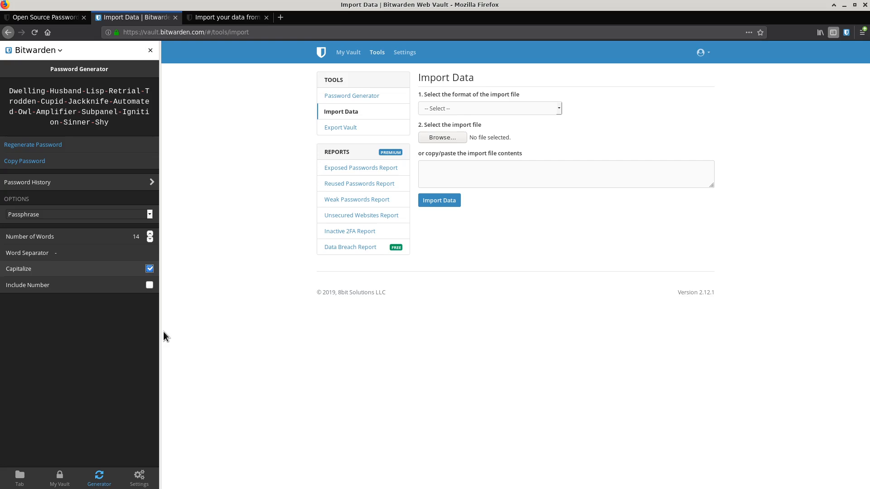
# Include a number in the generated passphrase and set its number of words to 9
pyautogui.click(149, 285)
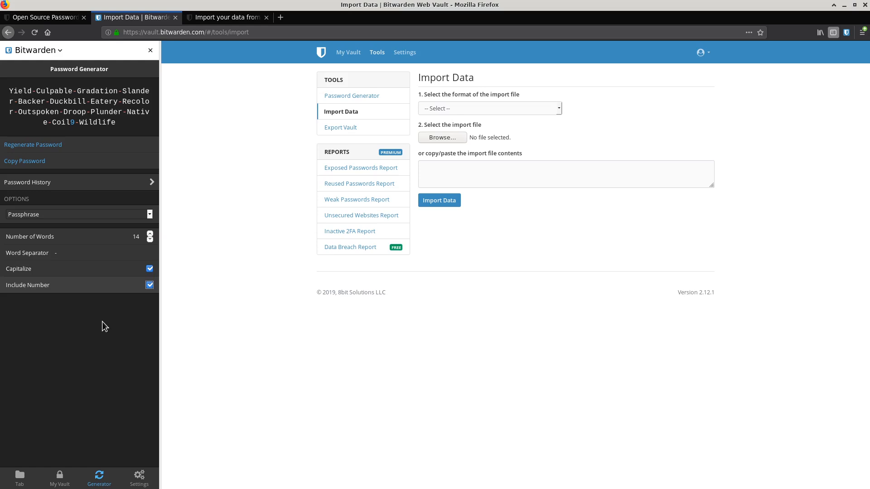
pyautogui.click(150, 239)
pyautogui.click(150, 239)
pyautogui.click(152, 228)
pyautogui.click(151, 228)
pyautogui.click(152, 229)
pyautogui.press('Tab')
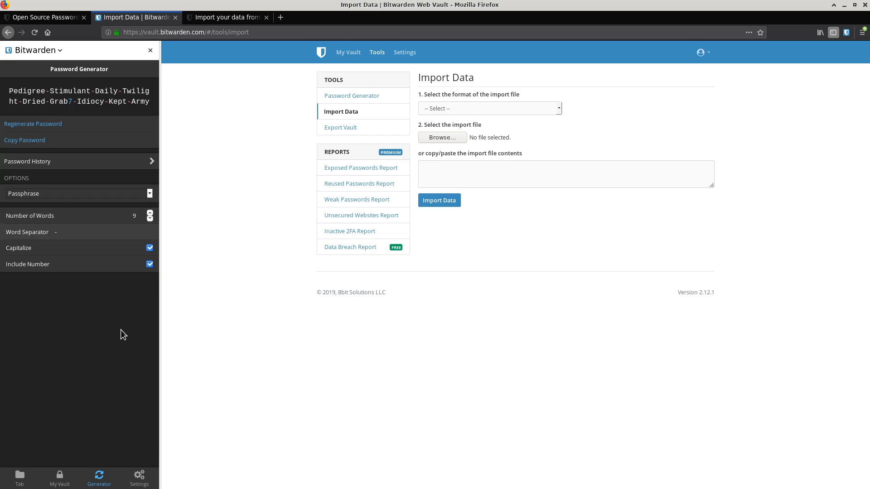